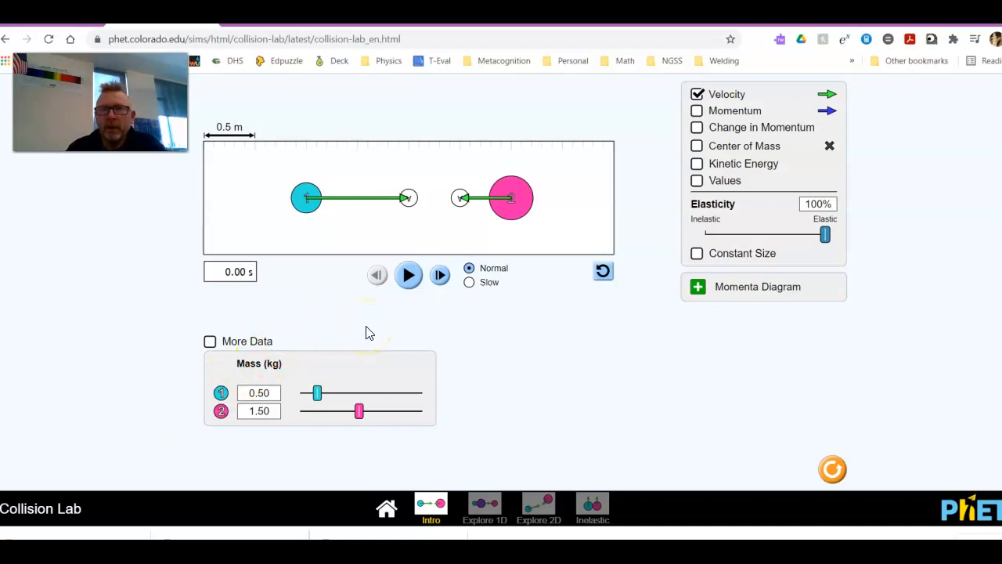
Try out the Velocity, Momentum and Change in Momentum displays, leaving all three switched off
{"action": "left_click", "coordinate": [698, 94]}
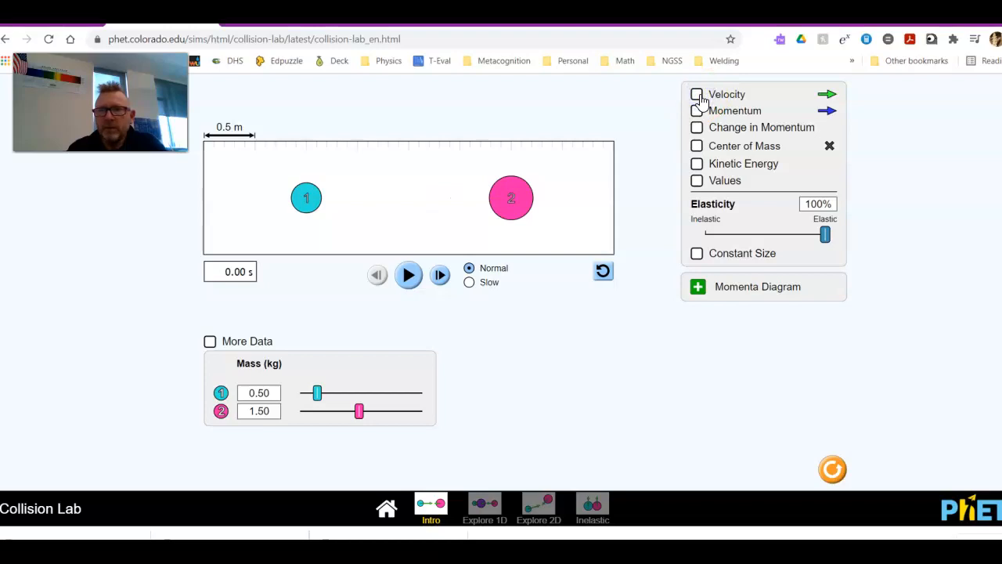
{"action": "left_click", "coordinate": [697, 94]}
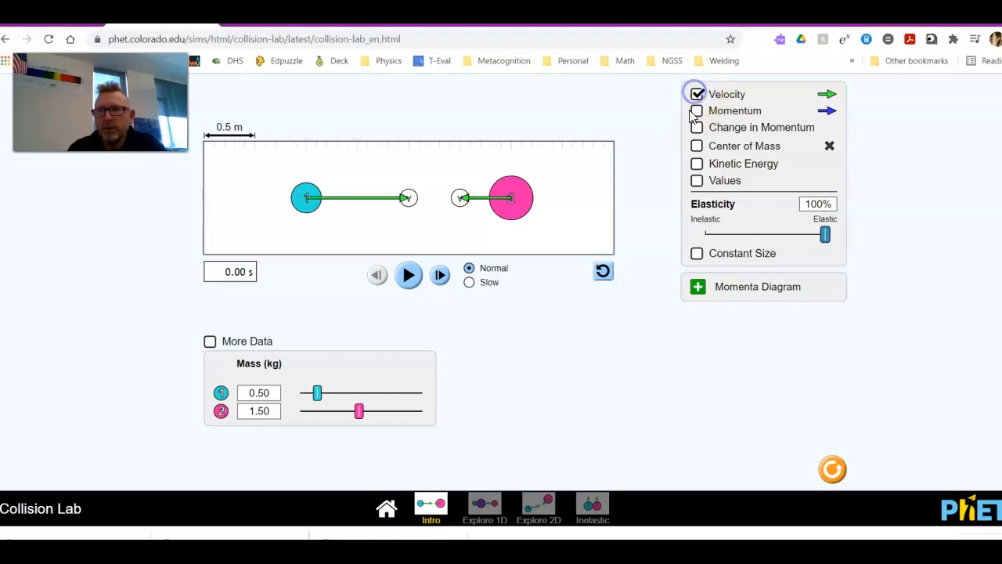
{"action": "left_click", "coordinate": [697, 111]}
{"action": "left_click", "coordinate": [697, 127]}
{"action": "left_click", "coordinate": [697, 94]}
{"action": "left_click", "coordinate": [696, 111]}
{"action": "left_click", "coordinate": [696, 126]}
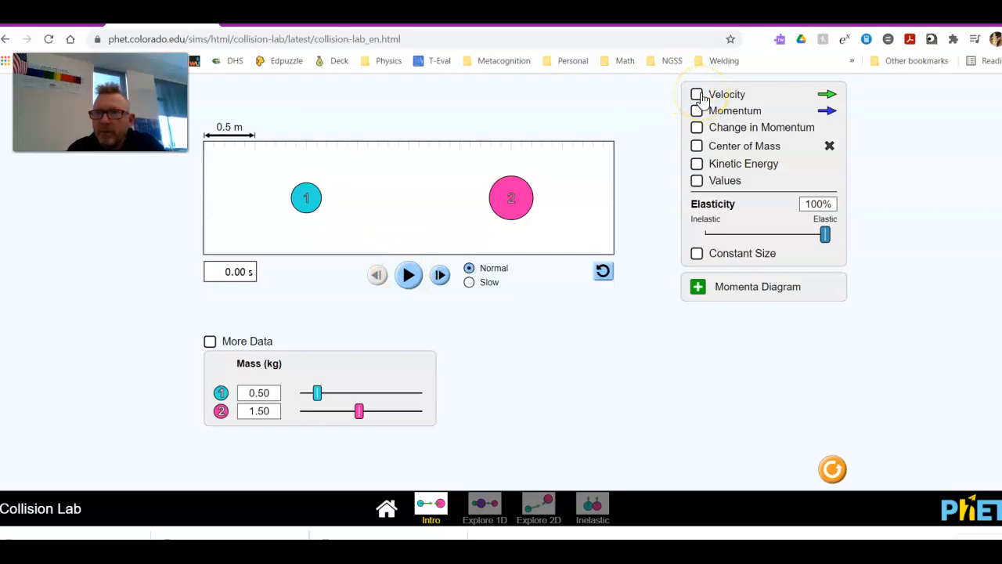
Show the values on the balls and set ball 1's mass to 1.50 kg
{"action": "left_click", "coordinate": [697, 182]}
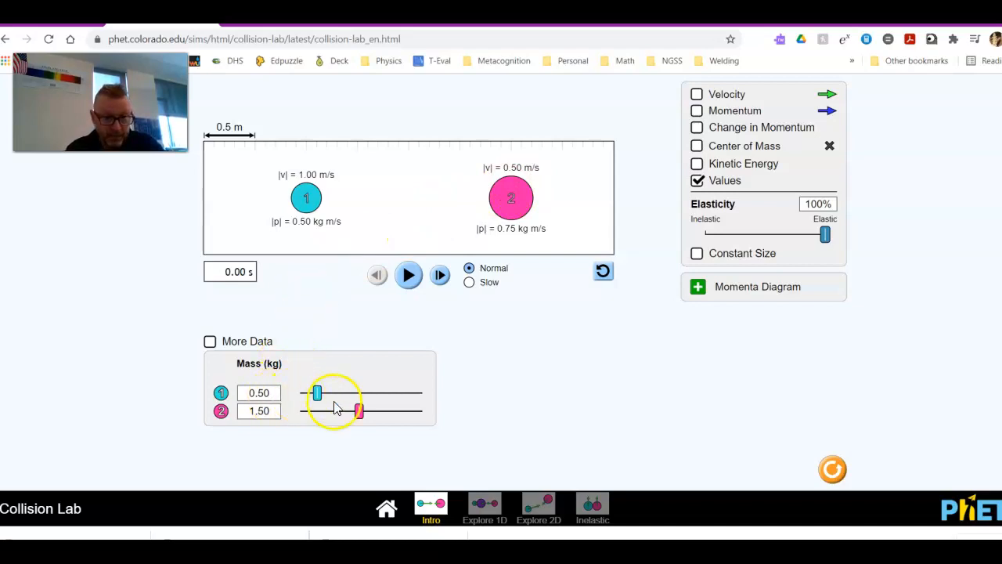
{"action": "left_click_drag", "start_coordinate": [317, 393], "coordinate": [361, 398]}
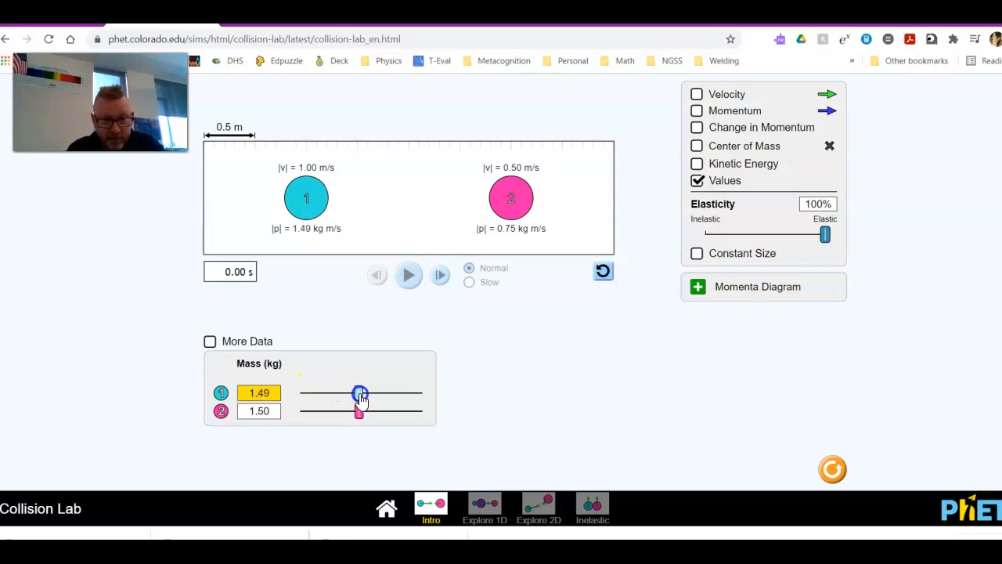
{"action": "left_click", "coordinate": [259, 393]}
{"action": "left_click", "coordinate": [475, 318]}
{"action": "left_click", "coordinate": [473, 378]}
{"action": "left_click", "coordinate": [506, 287]}
{"action": "left_click", "coordinate": [505, 408]}
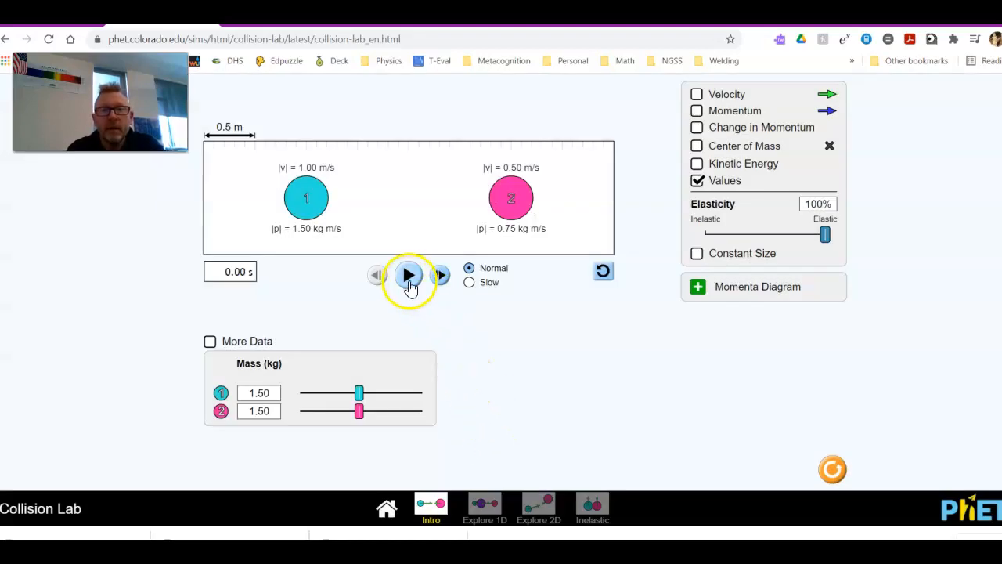
Run the collision with the values hidden, and rerun it from the start with the velocity vectors shown
{"action": "left_click", "coordinate": [697, 180]}
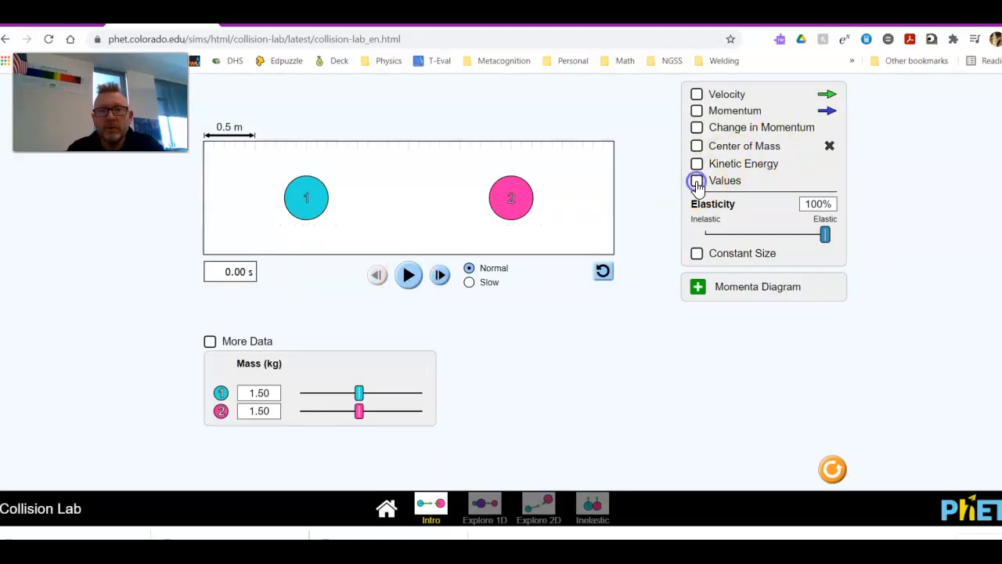
{"action": "left_click", "coordinate": [408, 280]}
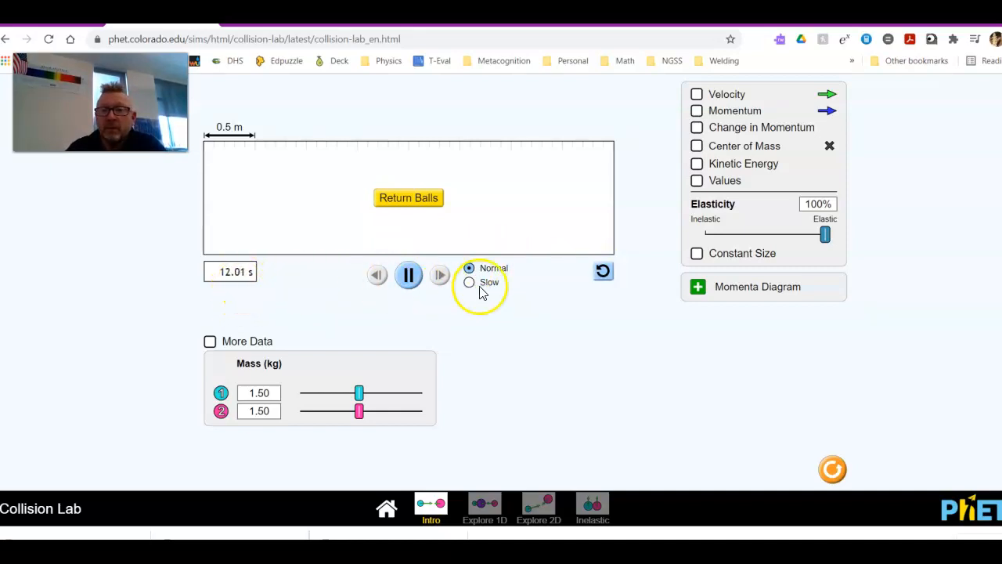
{"action": "left_click", "coordinate": [605, 273]}
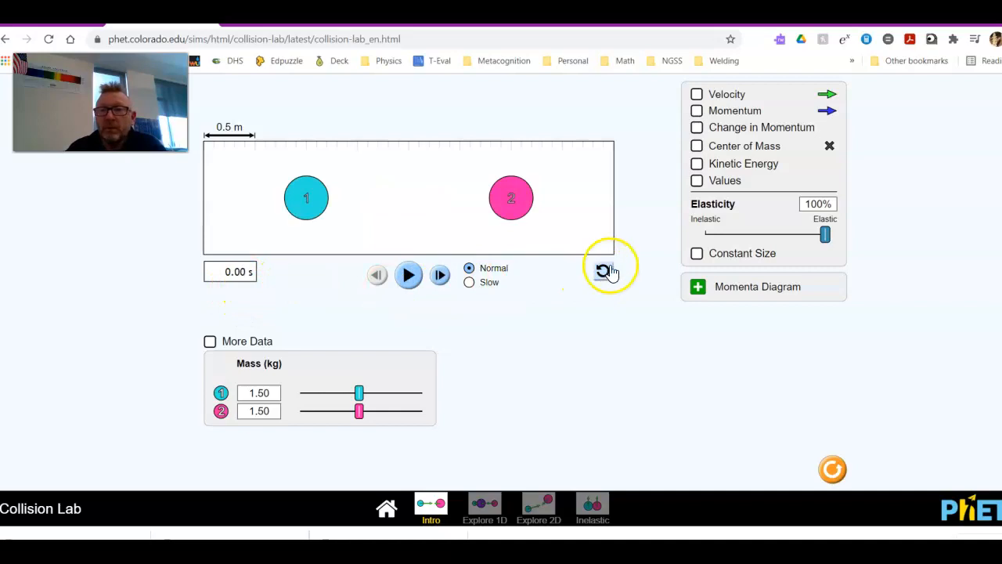
{"action": "left_click", "coordinate": [696, 94]}
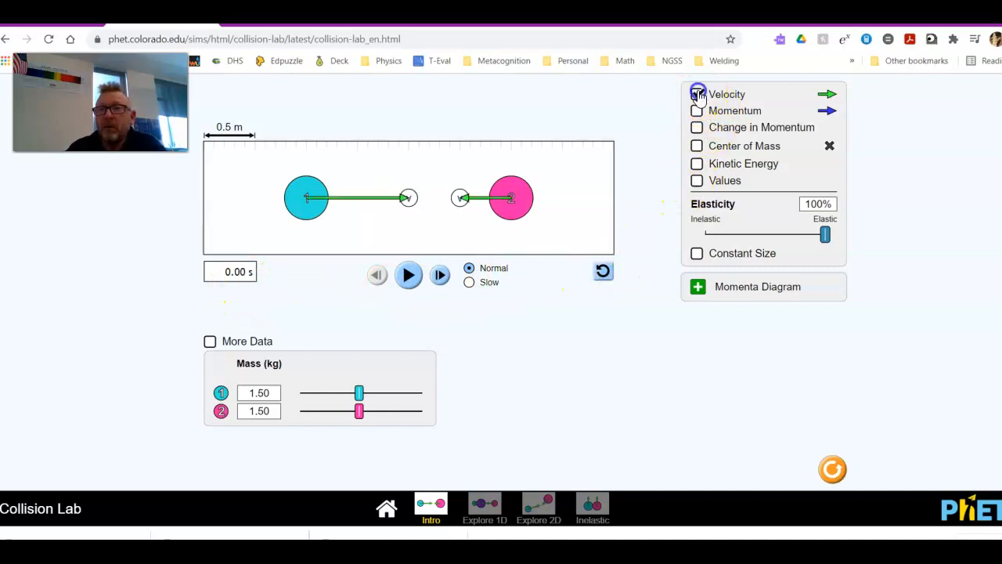
{"action": "left_click", "coordinate": [407, 275]}
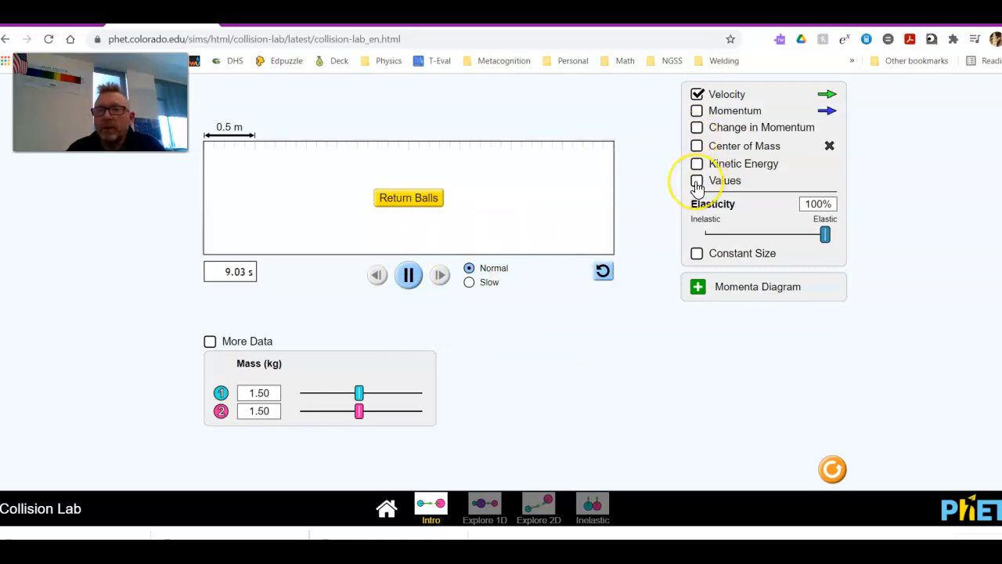
Return the balls and rerun the collision with the momentum vectors also shown, pausing once both balls have left the area
{"action": "left_click", "coordinate": [697, 111]}
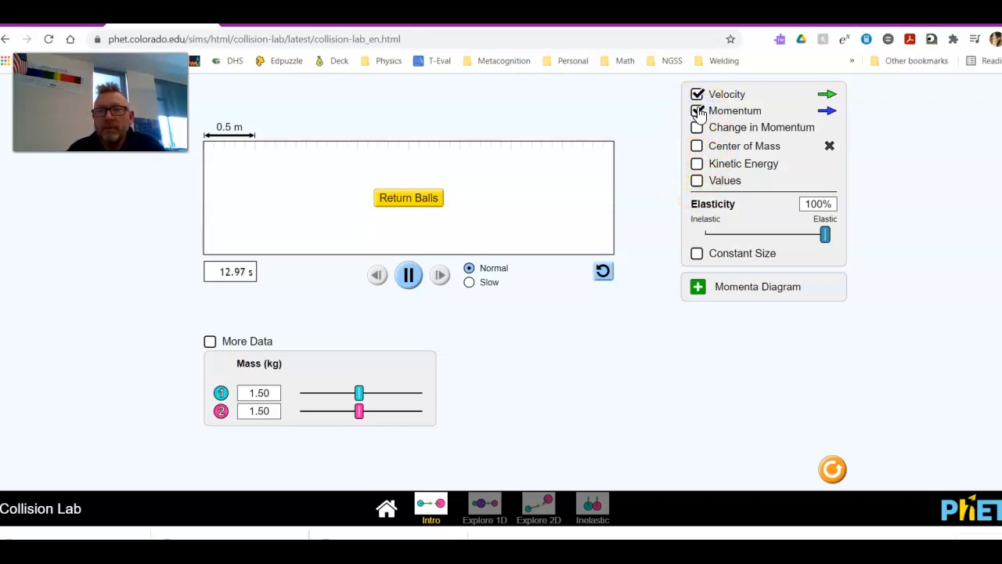
{"action": "left_click", "coordinate": [415, 205]}
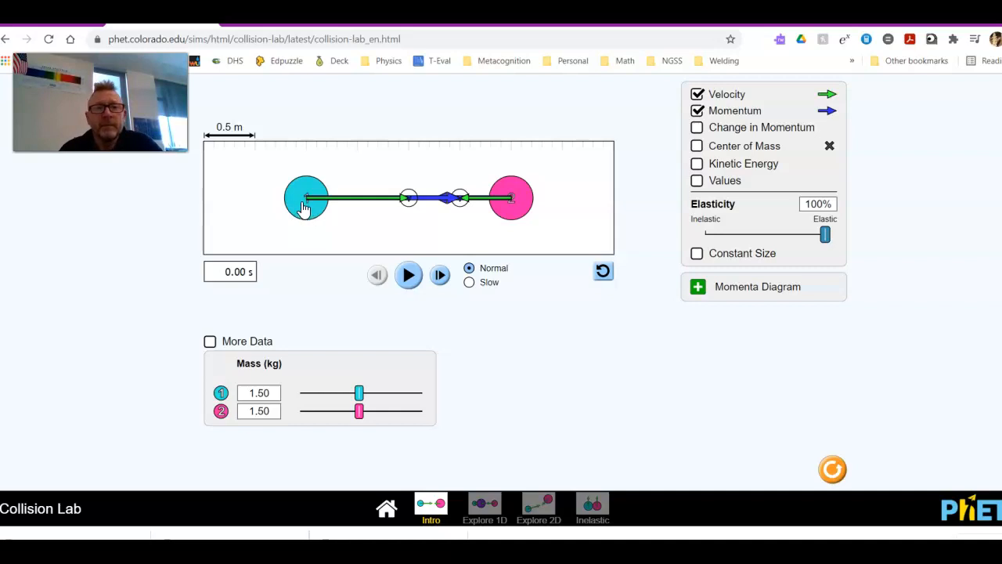
{"action": "left_click", "coordinate": [408, 275]}
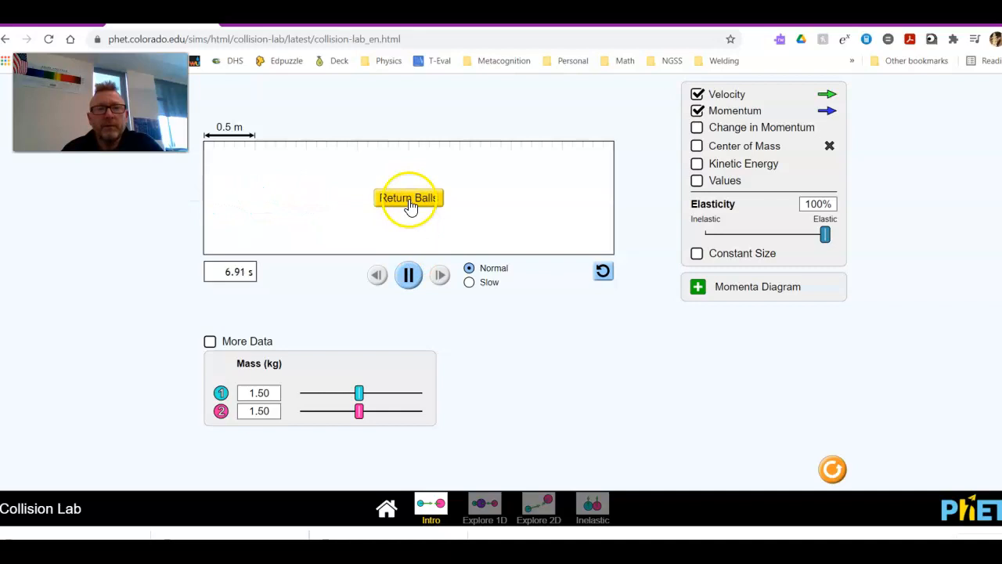
{"action": "left_click", "coordinate": [409, 275]}
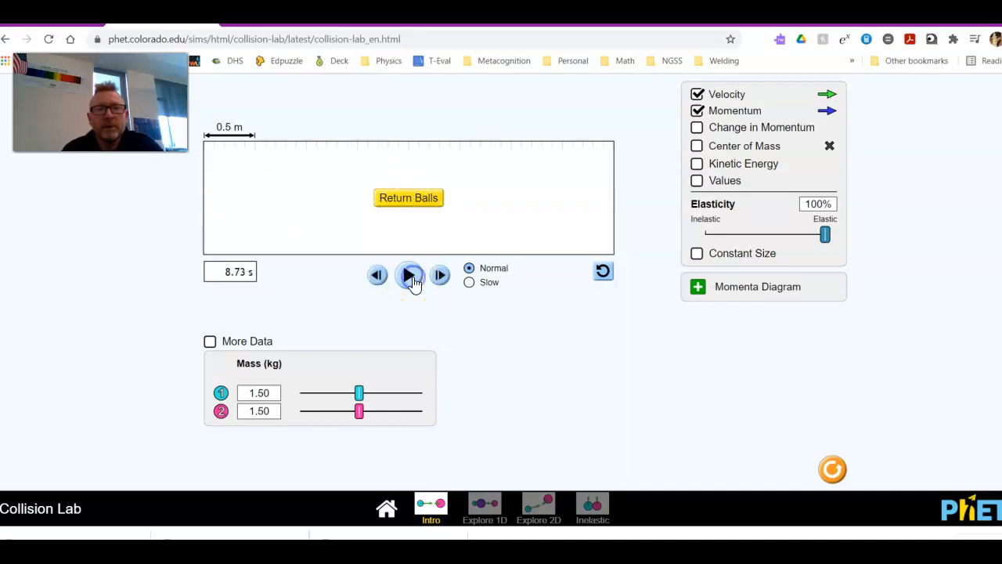
Expand the Momenta Diagram and replay the collision from the starting positions
{"action": "left_click", "coordinate": [699, 289]}
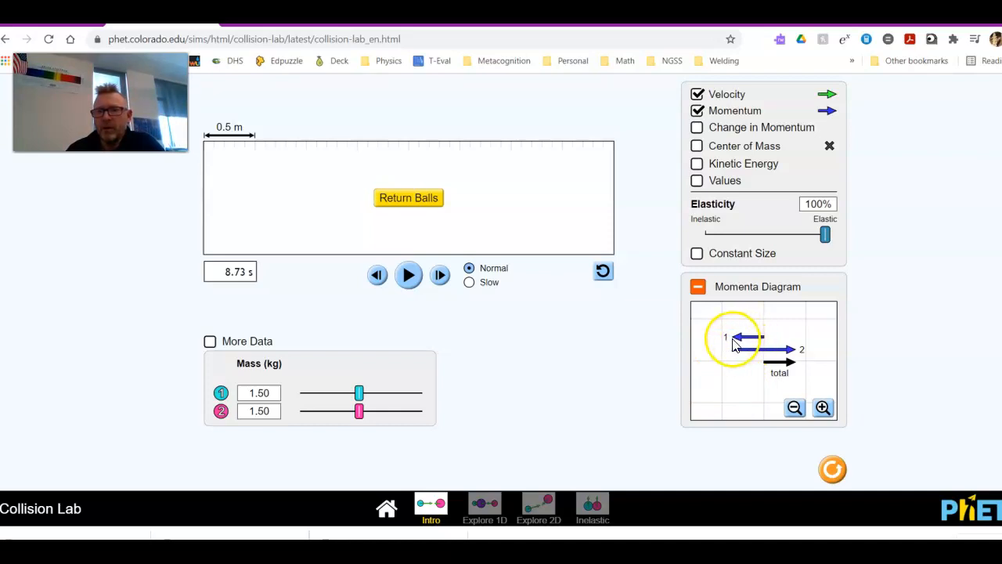
{"action": "left_click", "coordinate": [399, 200]}
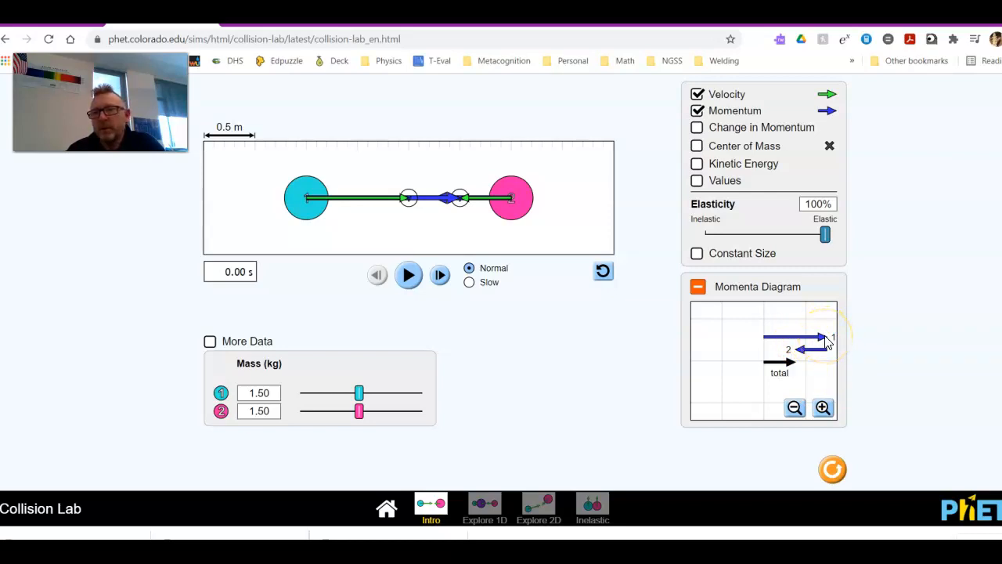
{"action": "left_click", "coordinate": [409, 280]}
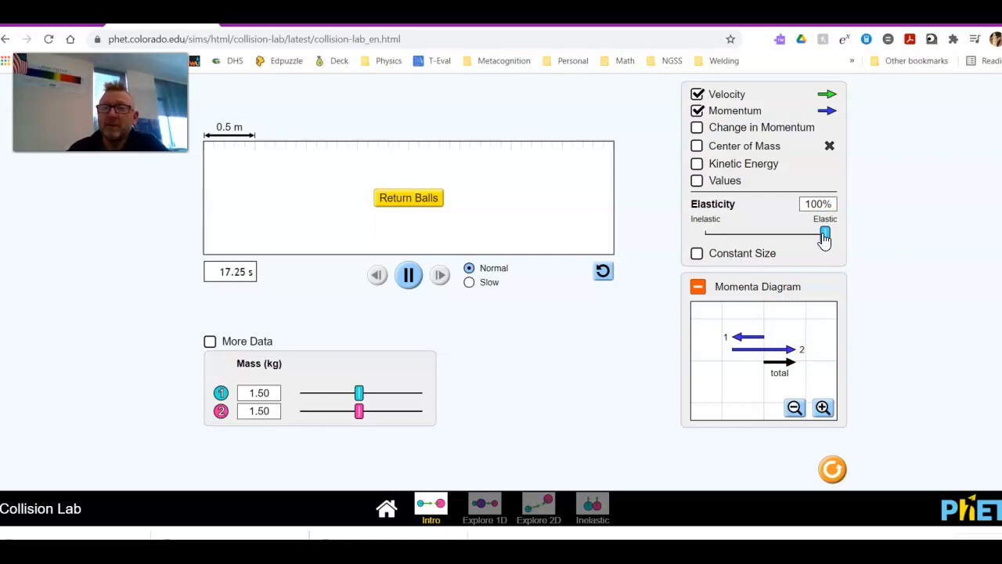
Set the elasticity to 0% and run the inelastic collision from the start, pausing as the joined balls leave the area
{"action": "left_click", "coordinate": [804, 198]}
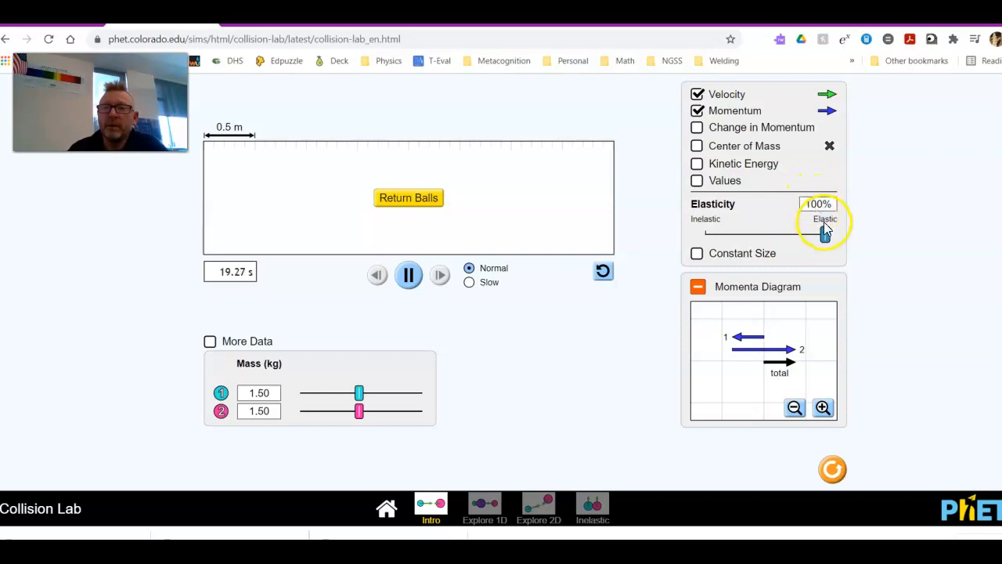
{"action": "left_click_drag", "start_coordinate": [816, 237], "coordinate": [696, 244]}
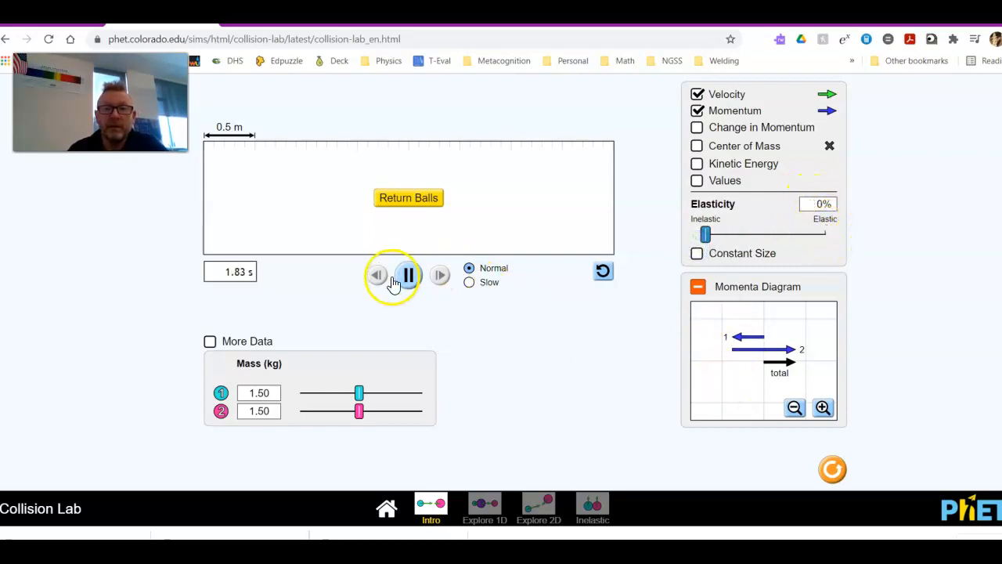
{"action": "left_click", "coordinate": [393, 198]}
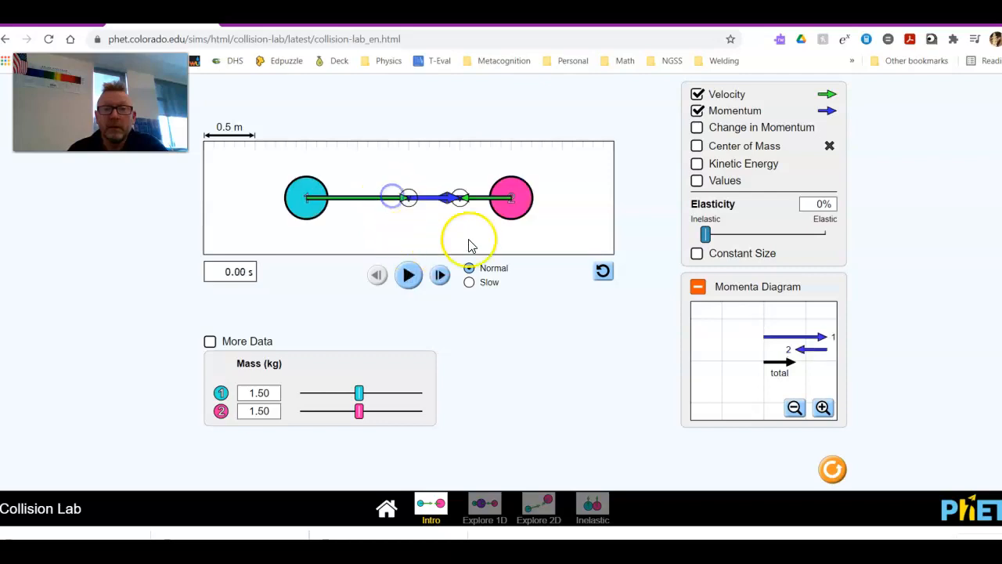
{"action": "left_click", "coordinate": [408, 276]}
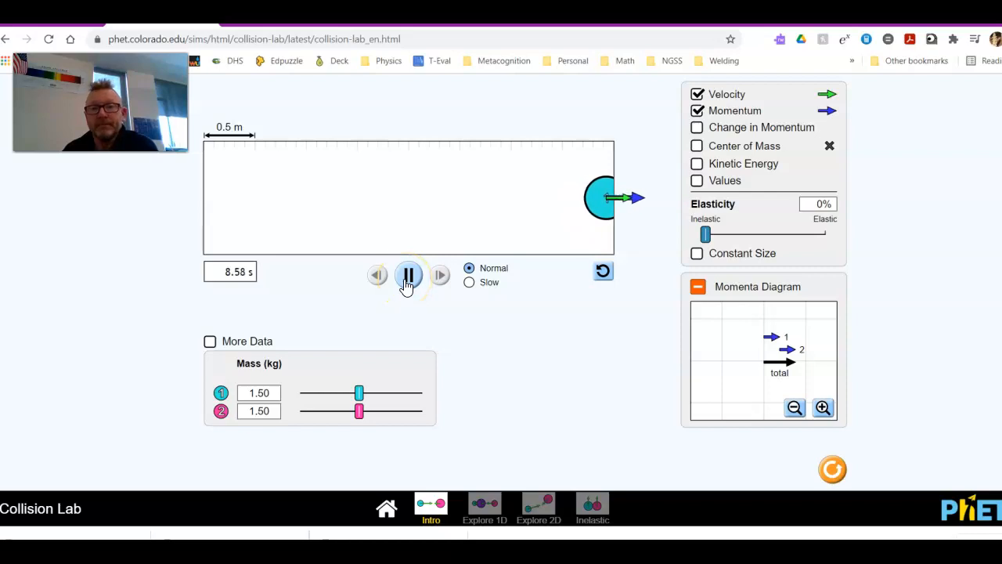
{"action": "left_click", "coordinate": [407, 275]}
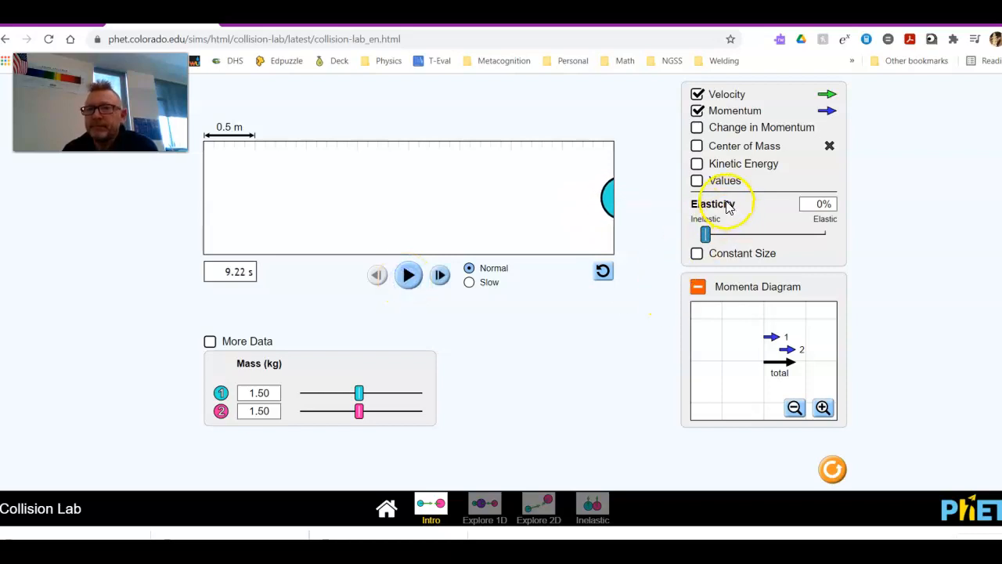
Set the elasticity to 95% and run the collision from the start with the center of mass shown and momentum vectors hidden
{"action": "left_click_drag", "start_coordinate": [705, 234], "coordinate": [820, 233]}
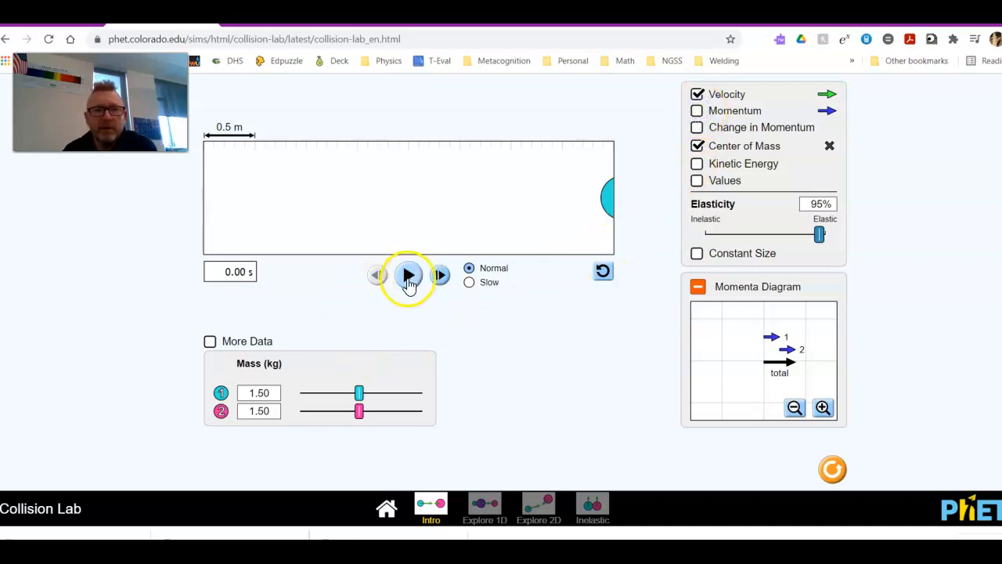
{"action": "left_click", "coordinate": [409, 275]}
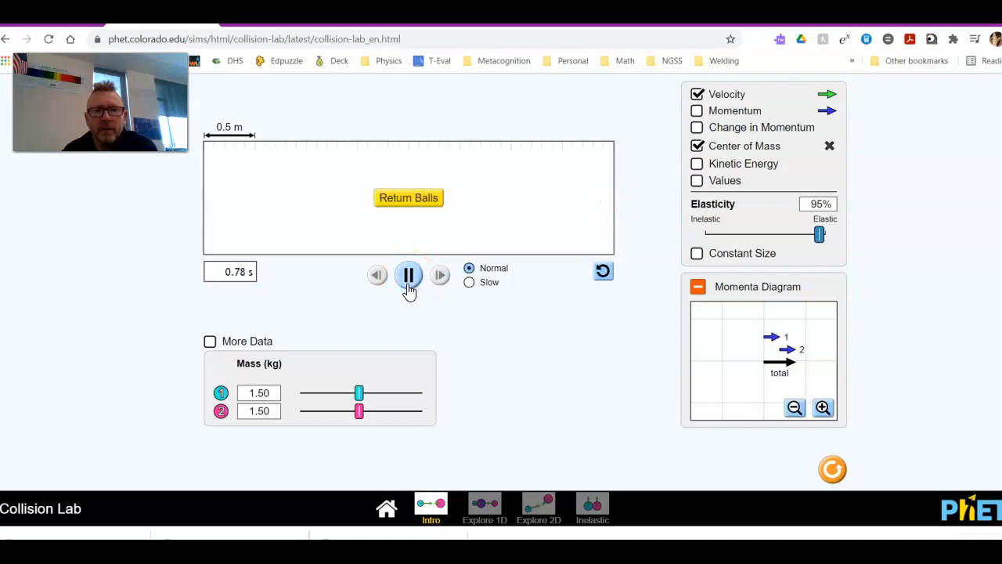
{"action": "left_click", "coordinate": [603, 271]}
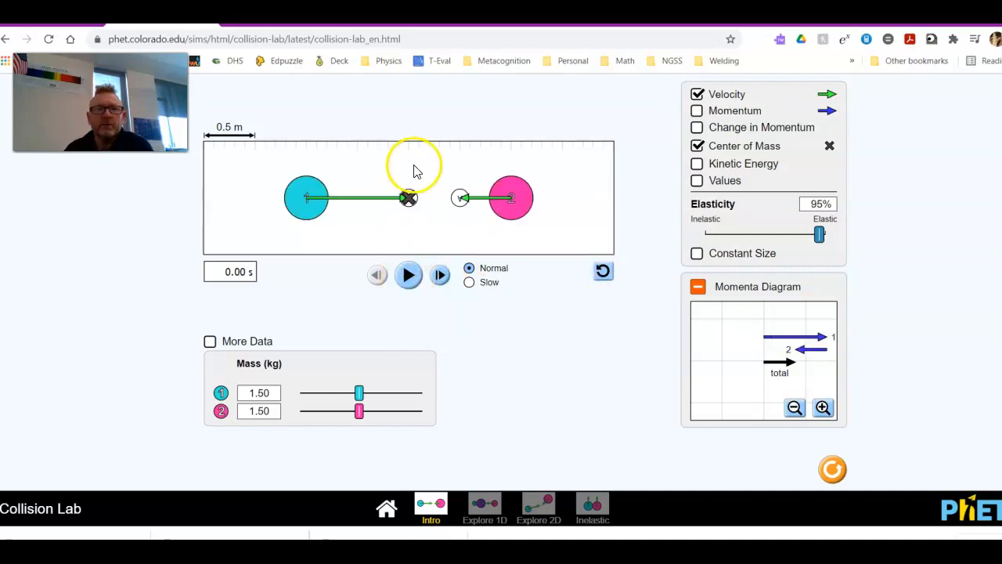
{"action": "left_click", "coordinate": [417, 283]}
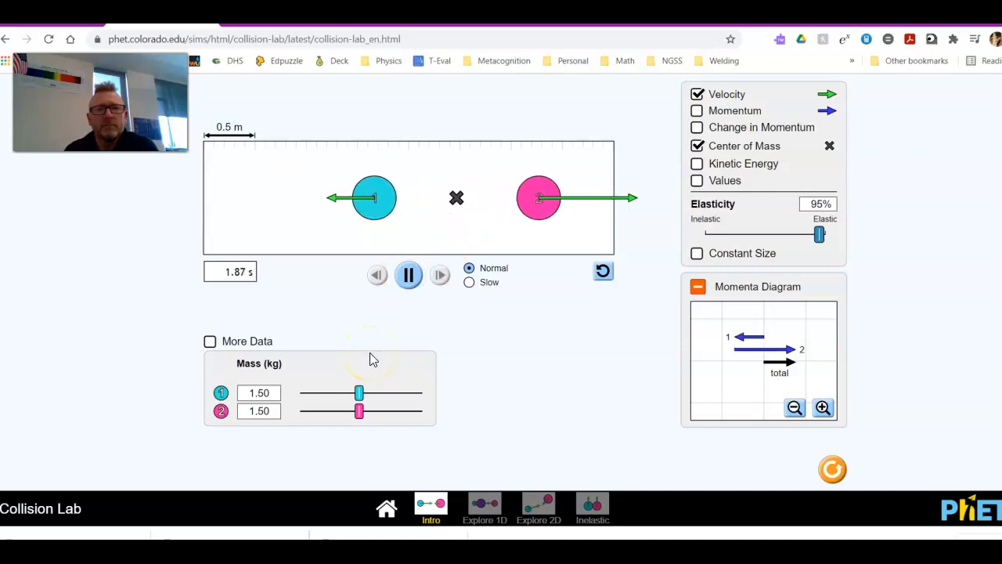